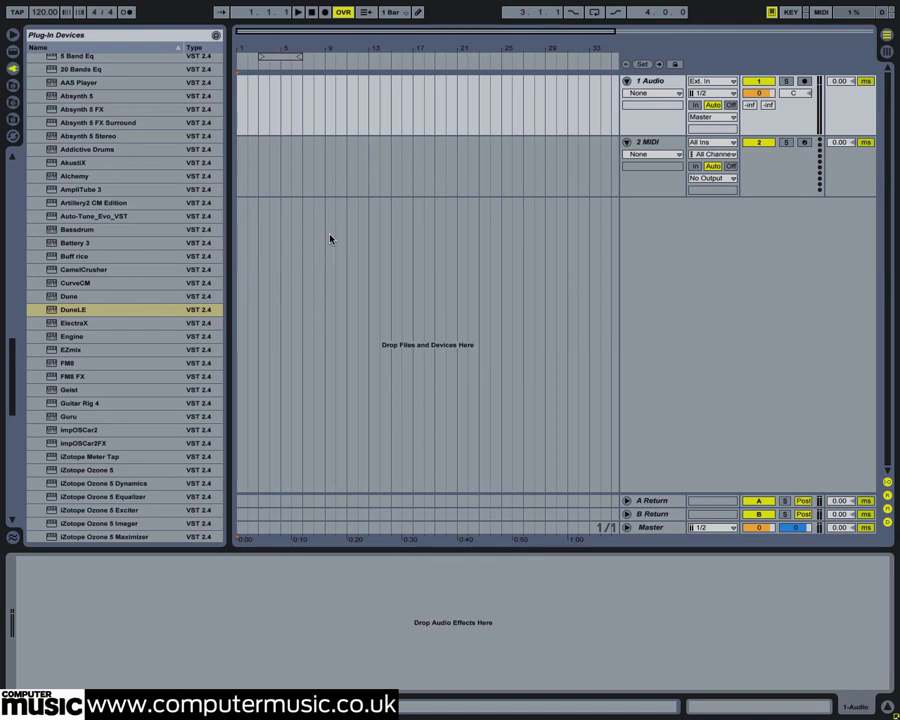
# Step: Load the DuneLE plug-in instrument onto the MIDI track
pyautogui.click(72, 309)
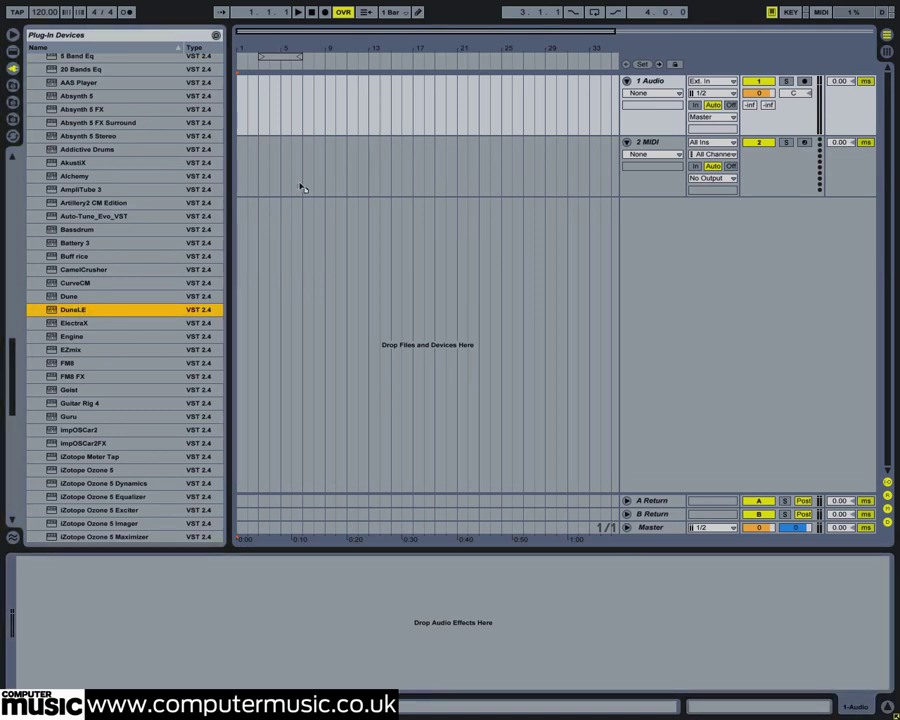
pyautogui.moveTo(281, 177); pyautogui.dragTo(284, 176)
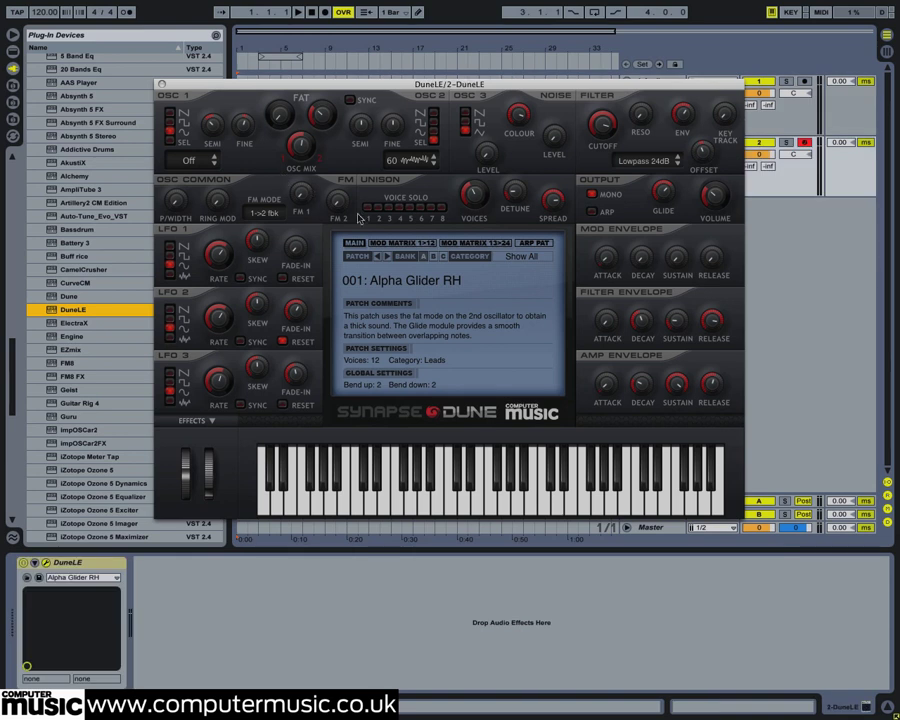
# Step: Audition several factory patches one after another, ending with 019: Distorted Octaver RH
pyautogui.click(390, 257)
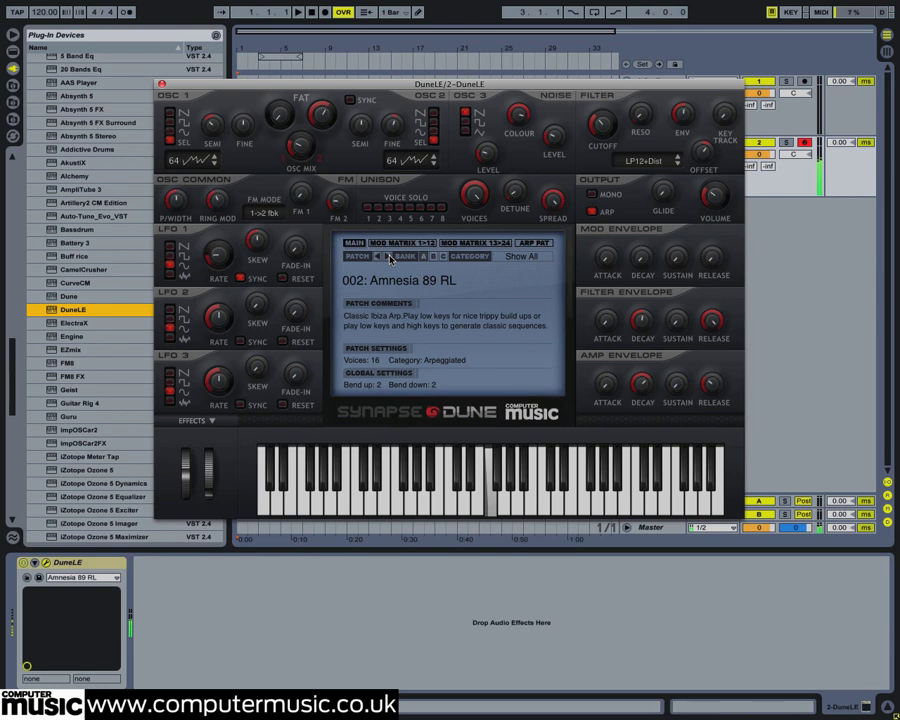
pyautogui.click(390, 258)
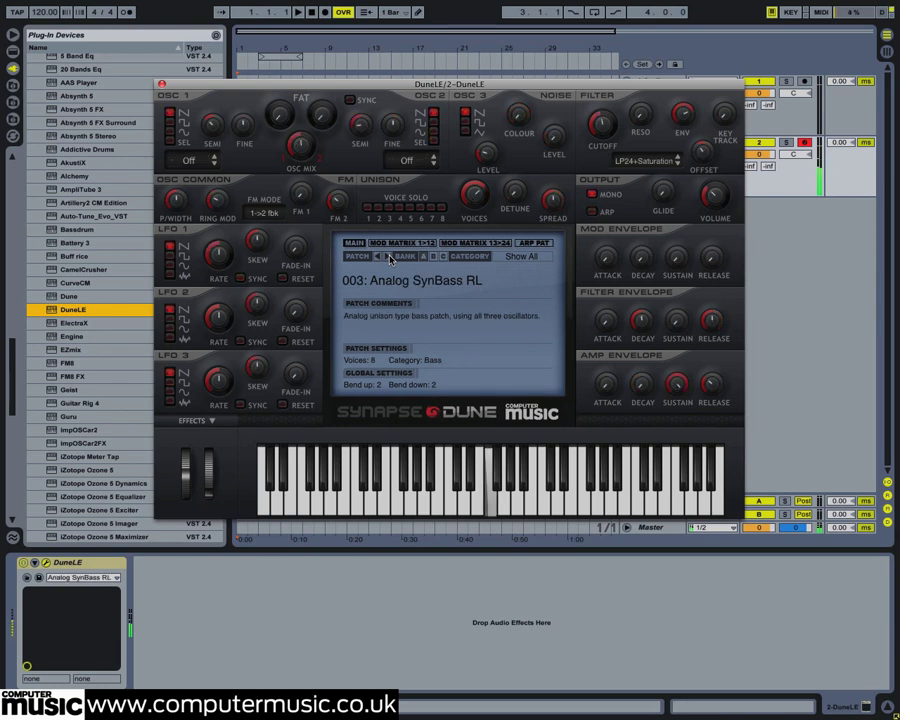
pyautogui.click(390, 258)
pyautogui.click(398, 281)
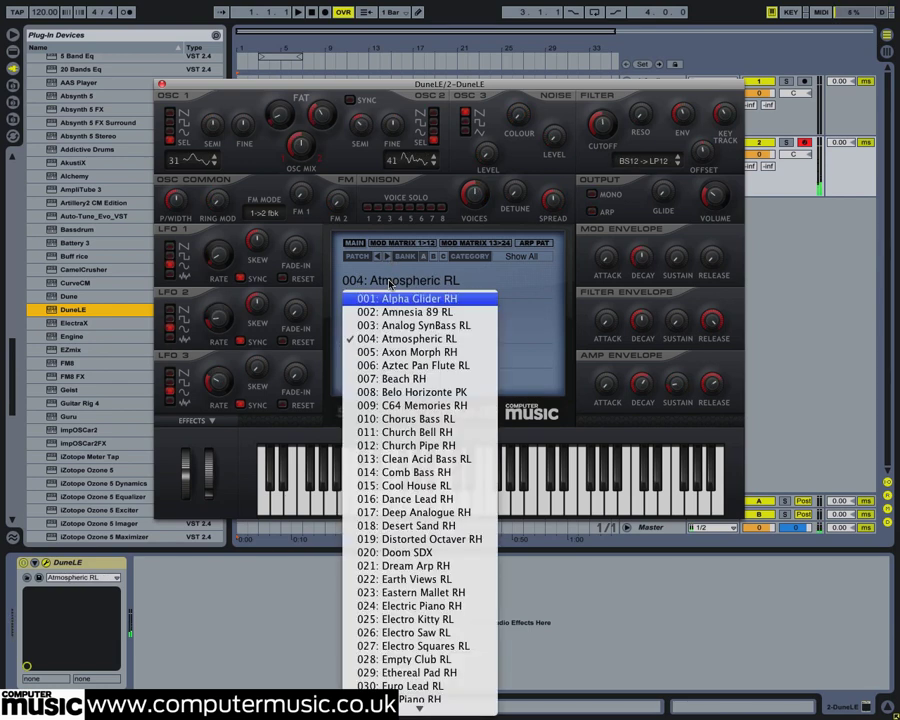
pyautogui.click(447, 539)
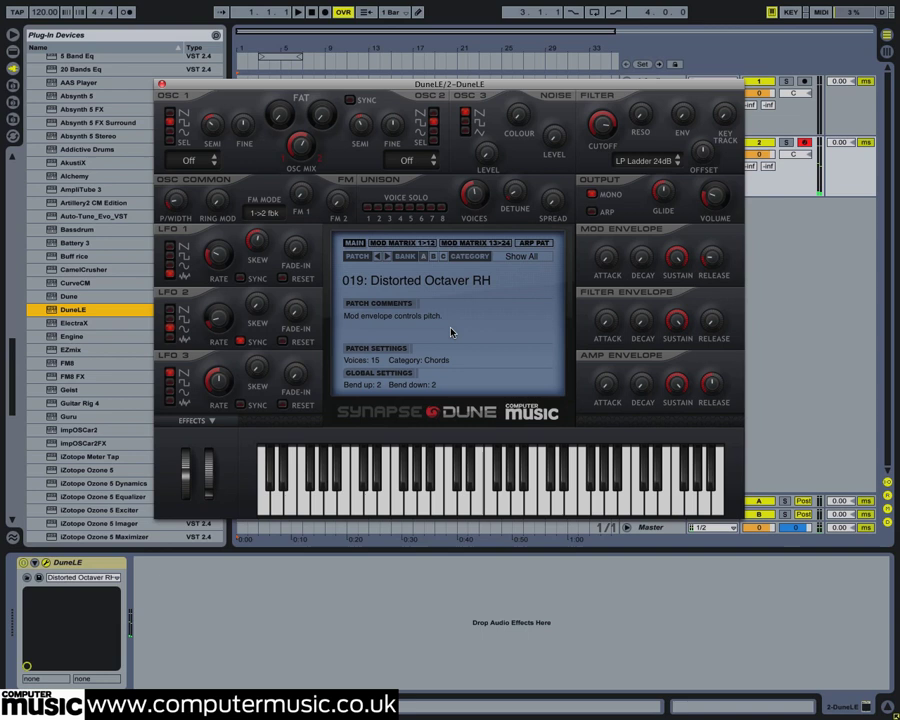
# Step: Load the bank that opens on the Init Patch and set oscillator 1 to the square waveform
pyautogui.click(423, 257)
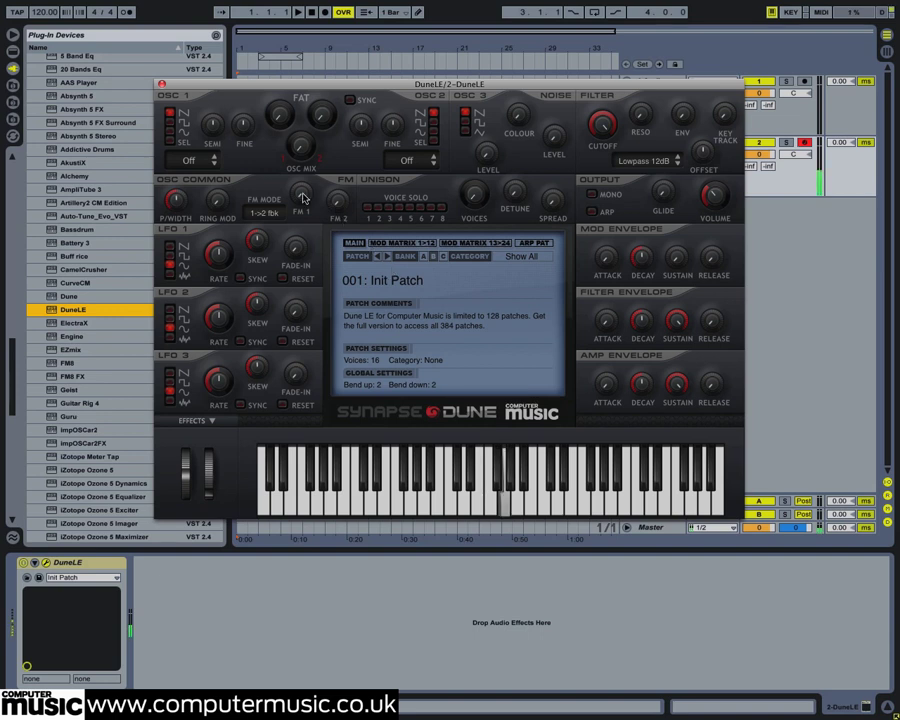
pyautogui.click(171, 122)
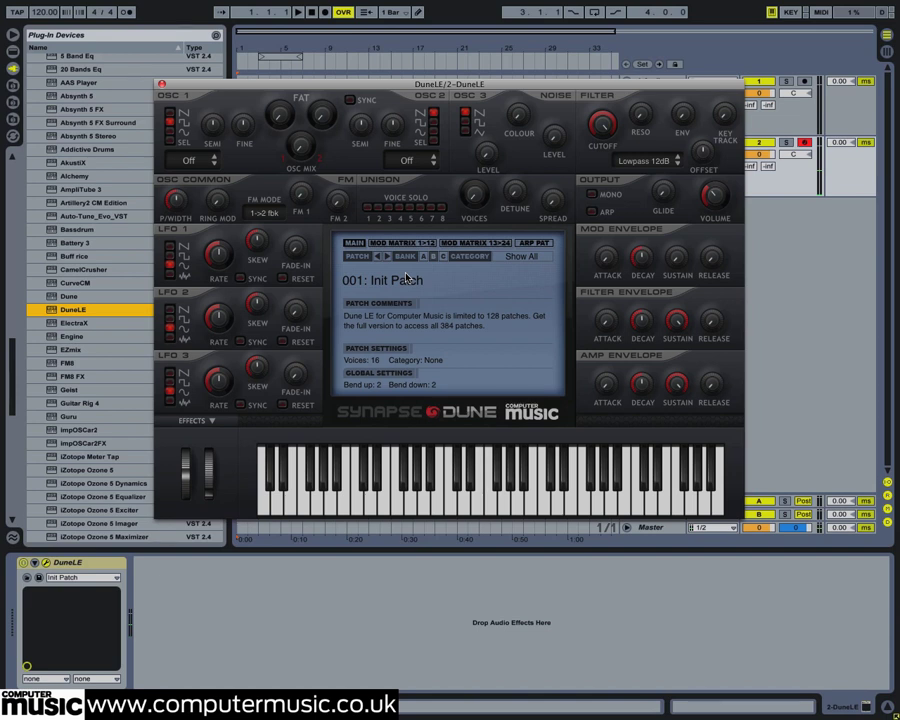
# Step: Turn the unison voices up to maximum and raise the unison detune by a moderate amount
pyautogui.moveTo(474, 194); pyautogui.dragTo(472, 22)
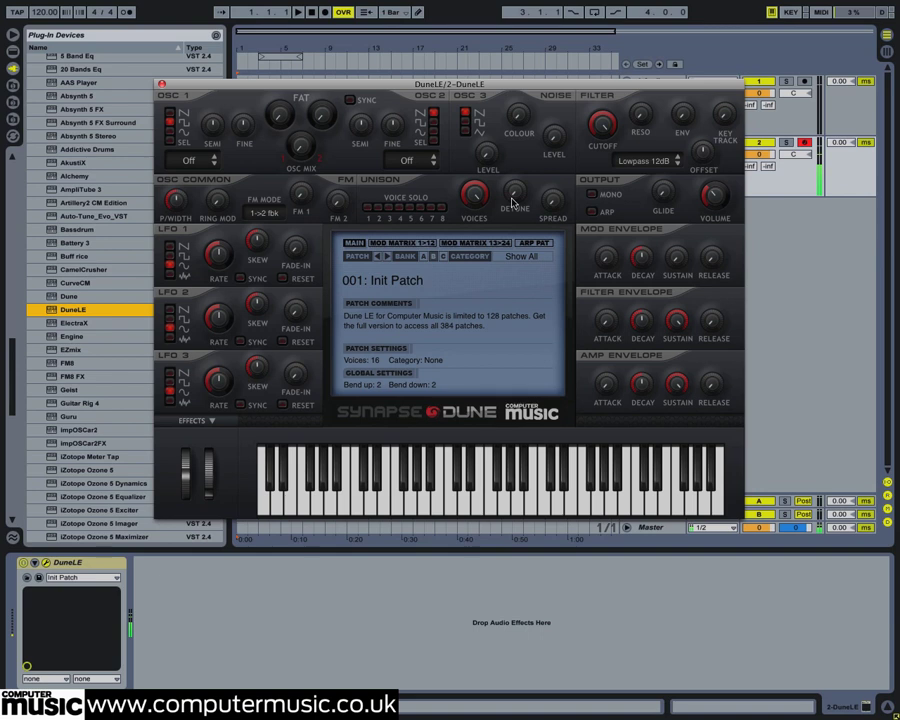
pyautogui.moveTo(512, 204); pyautogui.dragTo(510, 163)
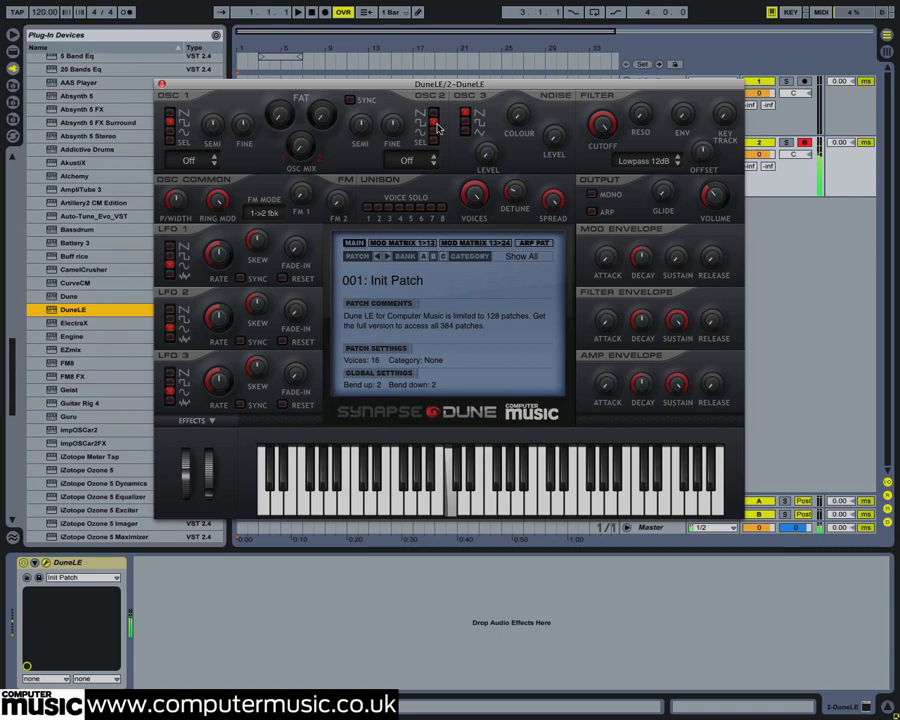
# Step: Raise oscillator 2's semitone tuning and turn the FM 2 amount up to maximum
pyautogui.moveTo(362, 126); pyautogui.dragTo(357, 37)
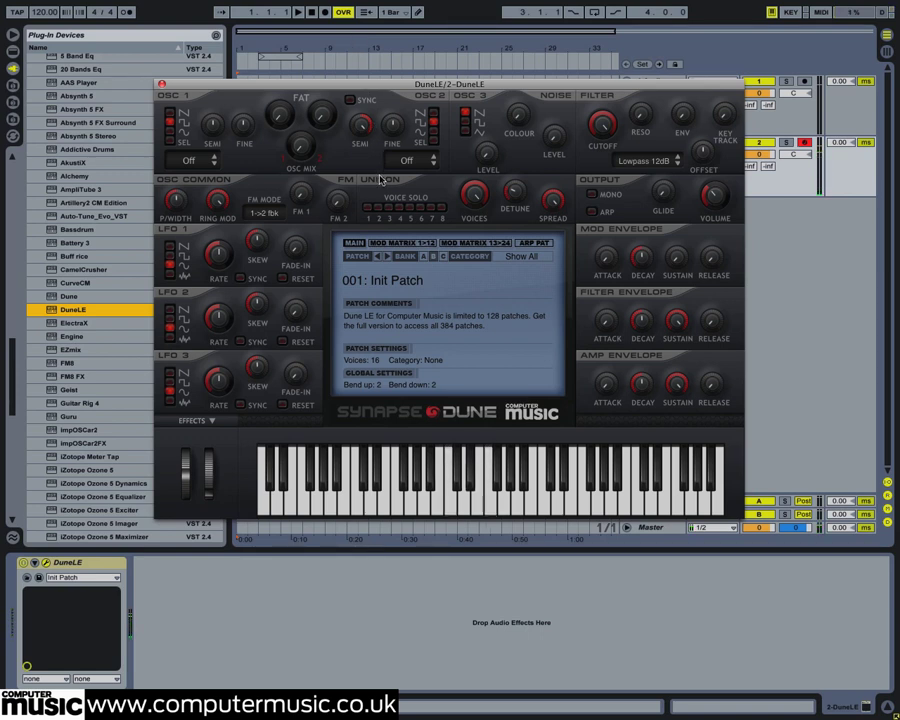
pyautogui.moveTo(337, 203); pyautogui.dragTo(343, 58)
pyautogui.moveTo(337, 195); pyautogui.dragTo(333, 66)
# Step: In modulation matrix slot 2, route Mod Env to FM 2 with an amount of -100, and lengthen the mod envelope's attack
pyautogui.click(393, 246)
pyautogui.click(395, 290)
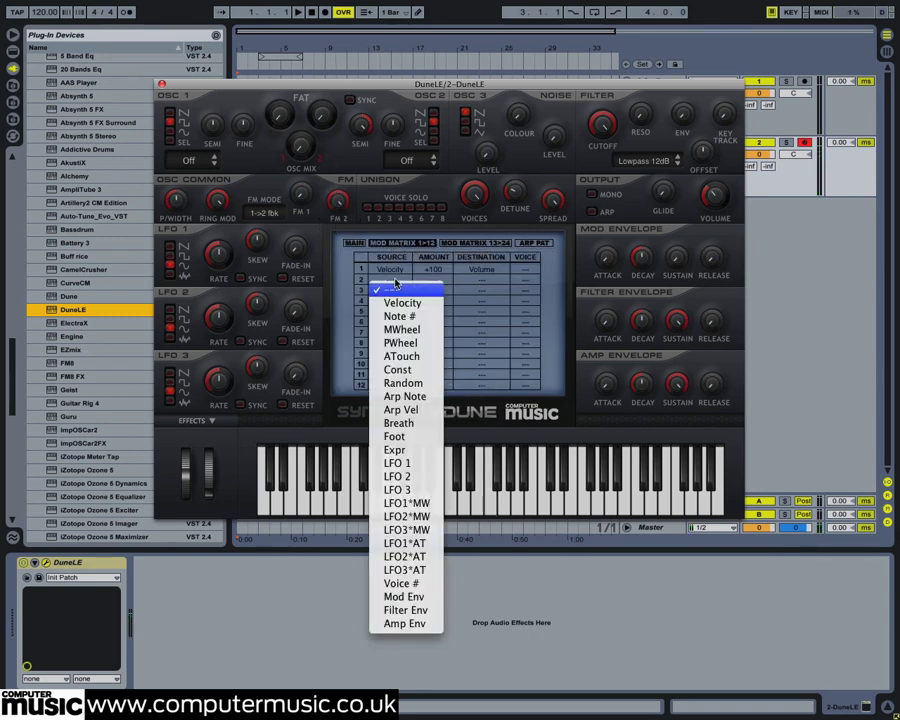
pyautogui.click(404, 596)
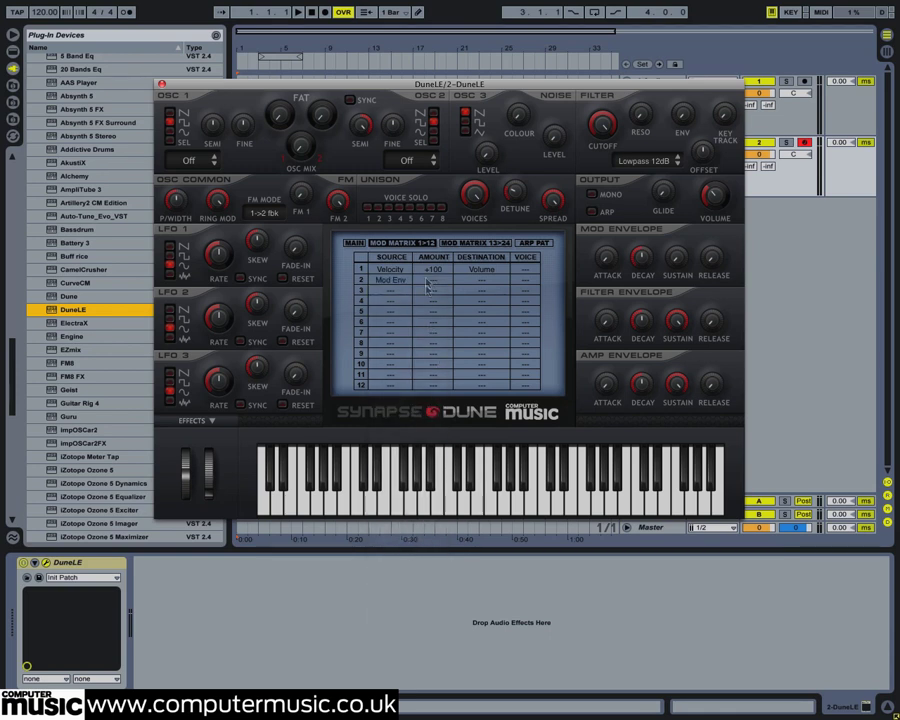
pyautogui.moveTo(430, 281); pyautogui.dragTo(441, 530)
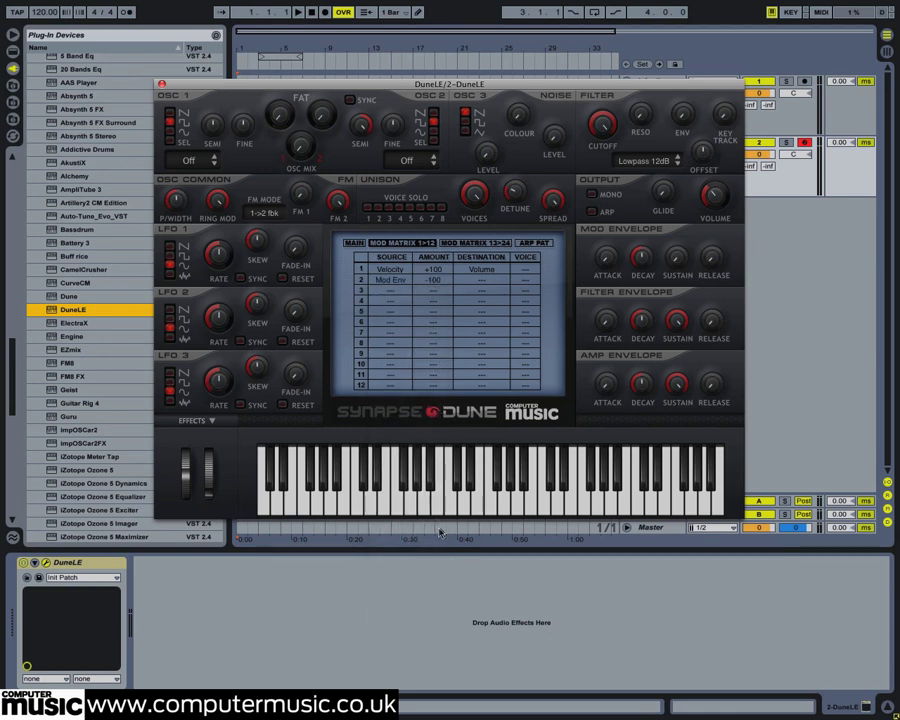
pyautogui.click(482, 281)
pyautogui.moveTo(494, 296)
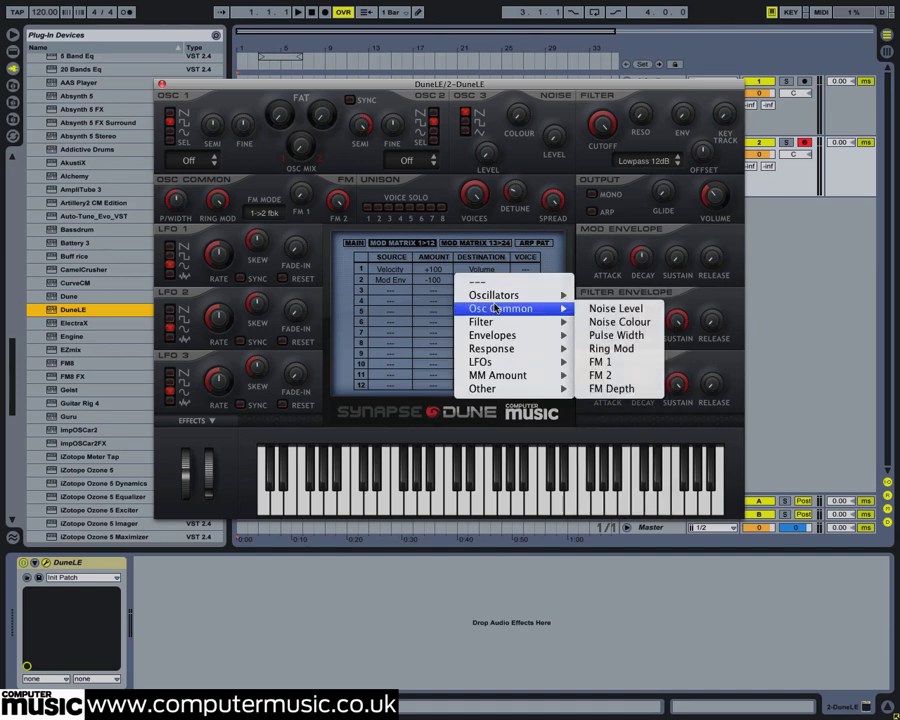
pyautogui.click(598, 376)
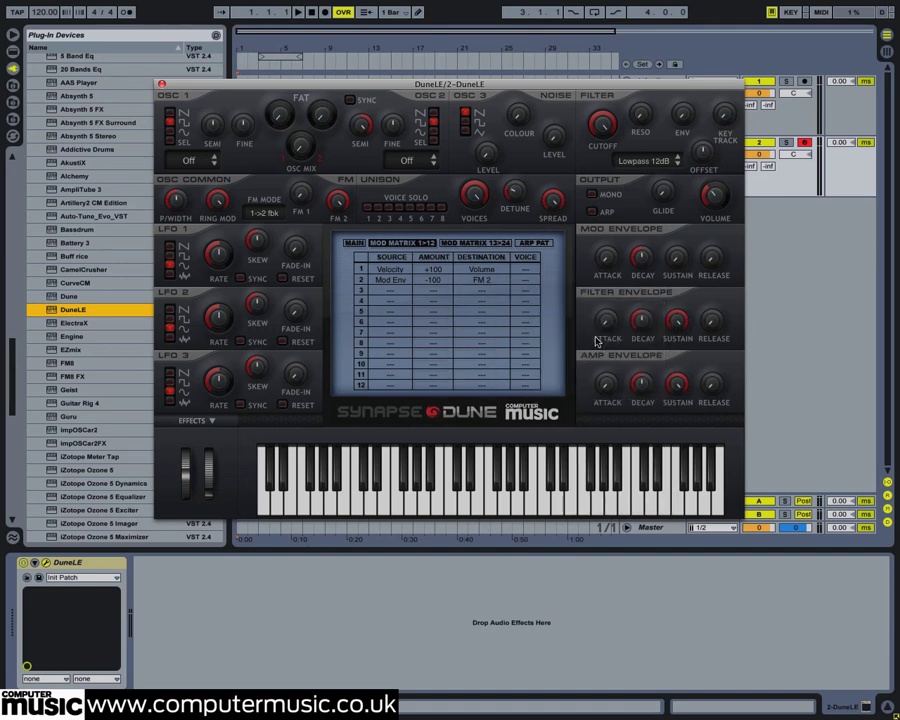
pyautogui.moveTo(606, 196); pyautogui.dragTo(605, 138)
# Step: Set the patch's polyphony to 72 voices and lower the output volume
pyautogui.click(353, 243)
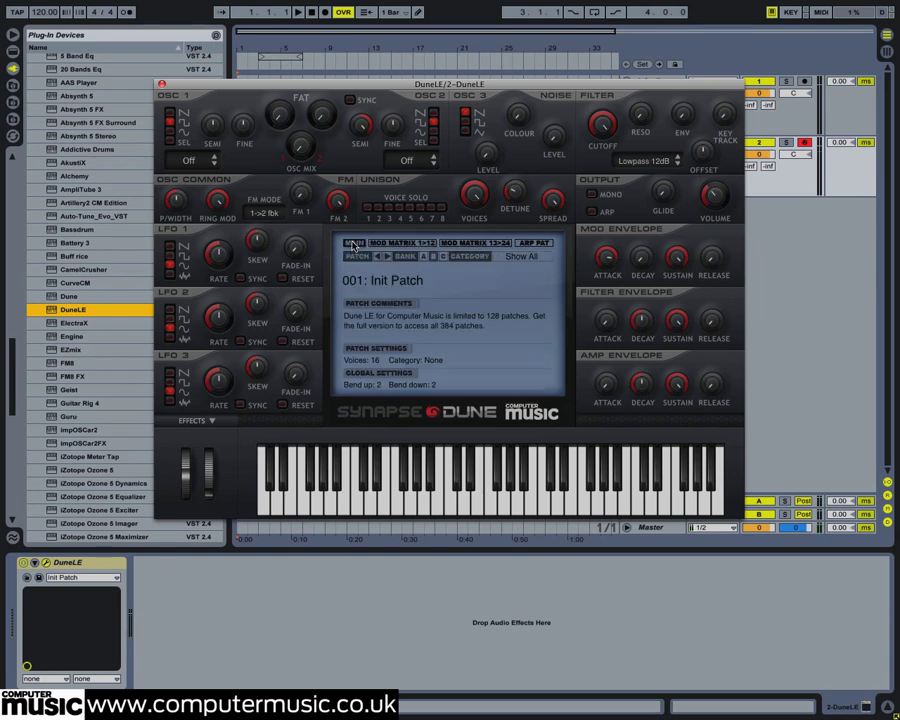
pyautogui.moveTo(376, 360); pyautogui.dragTo(390, 34)
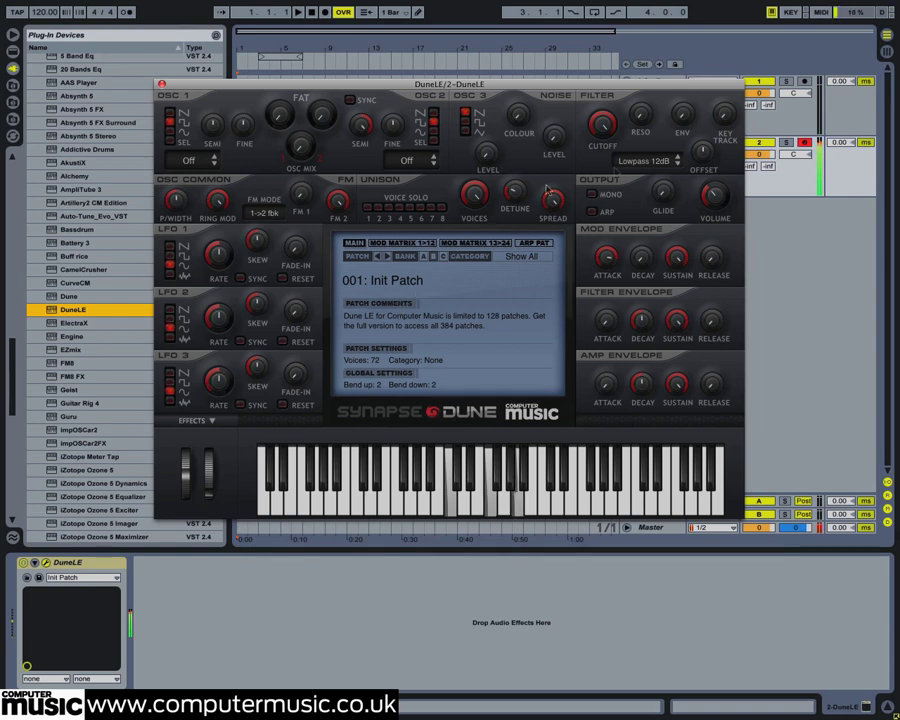
pyautogui.moveTo(712, 184); pyautogui.dragTo(713, 211)
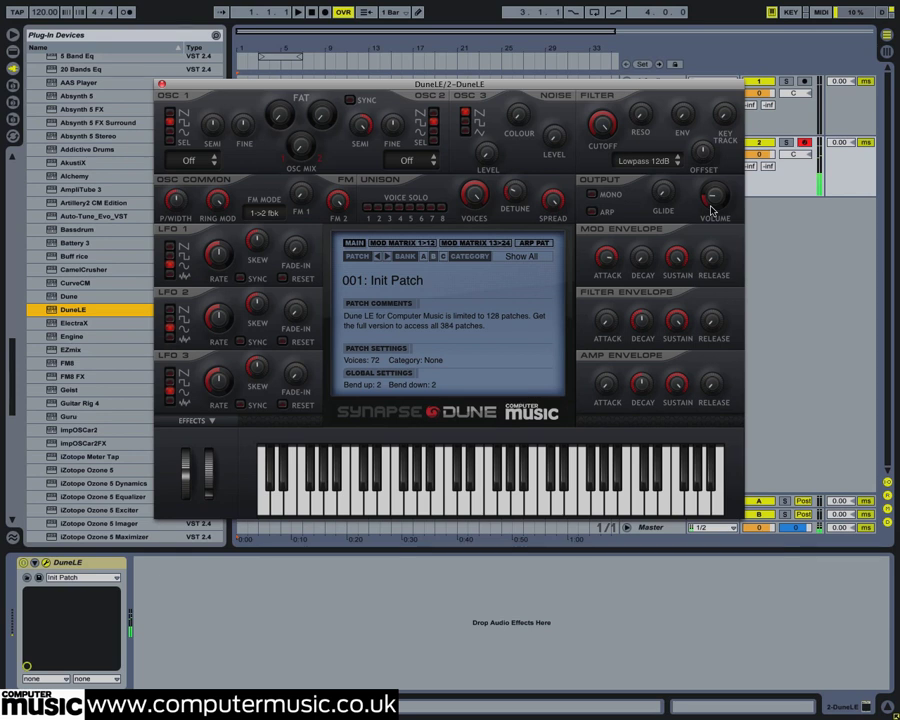
# Step: Leave FM 1 at 0 % and route Filter Env to FM 1 in modulation matrix slot 3 with an amount of +100
pyautogui.moveTo(302, 198)
pyautogui.mouseDown()
pyautogui.moveTo(303, 101)
pyautogui.moveTo(318, 225)
pyautogui.moveTo(314, 207)
pyautogui.mouseUp()
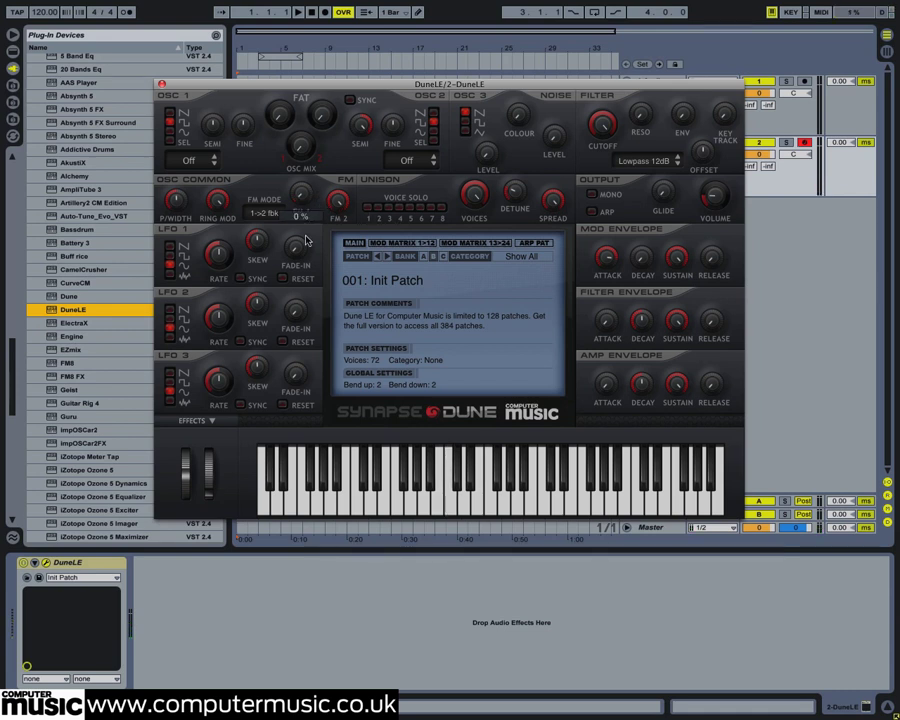
pyautogui.click(403, 243)
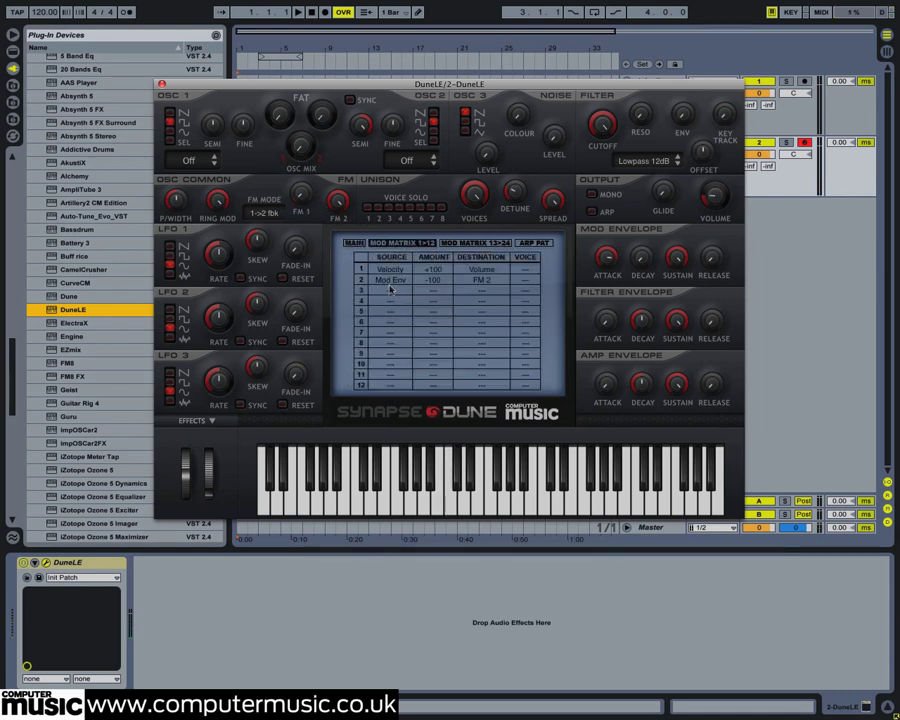
pyautogui.click(390, 289)
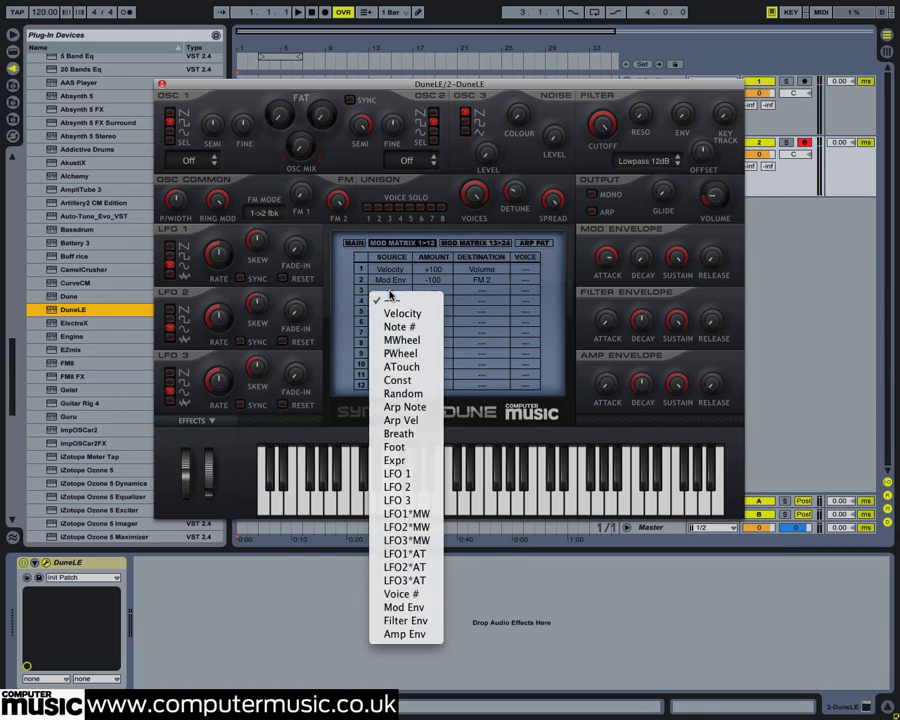
pyautogui.click(403, 621)
pyautogui.moveTo(436, 291); pyautogui.dragTo(426, 32)
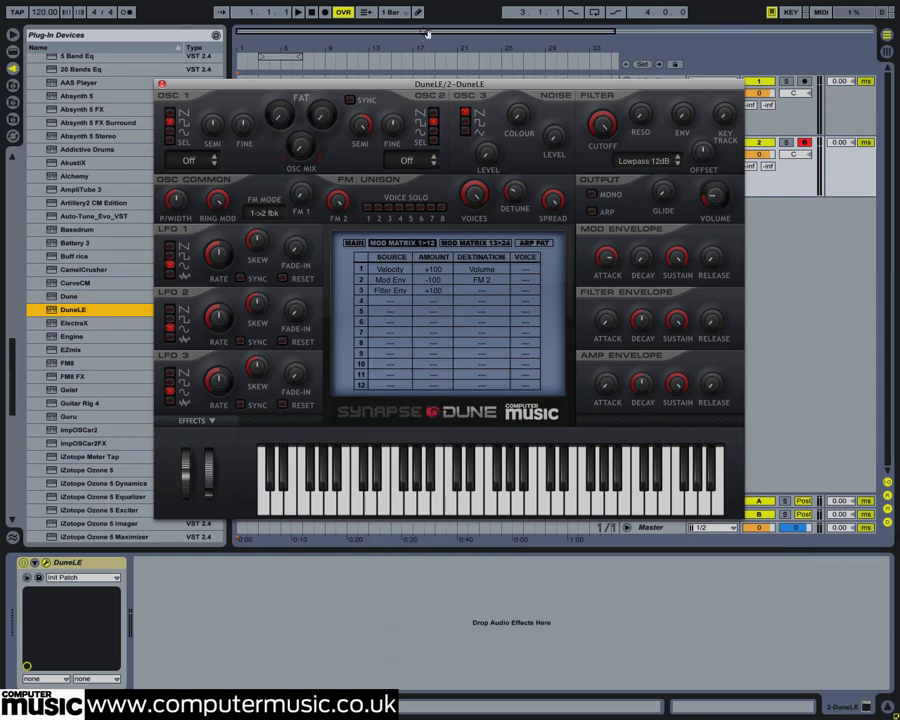
pyautogui.click(482, 290)
pyautogui.moveTo(500, 320)
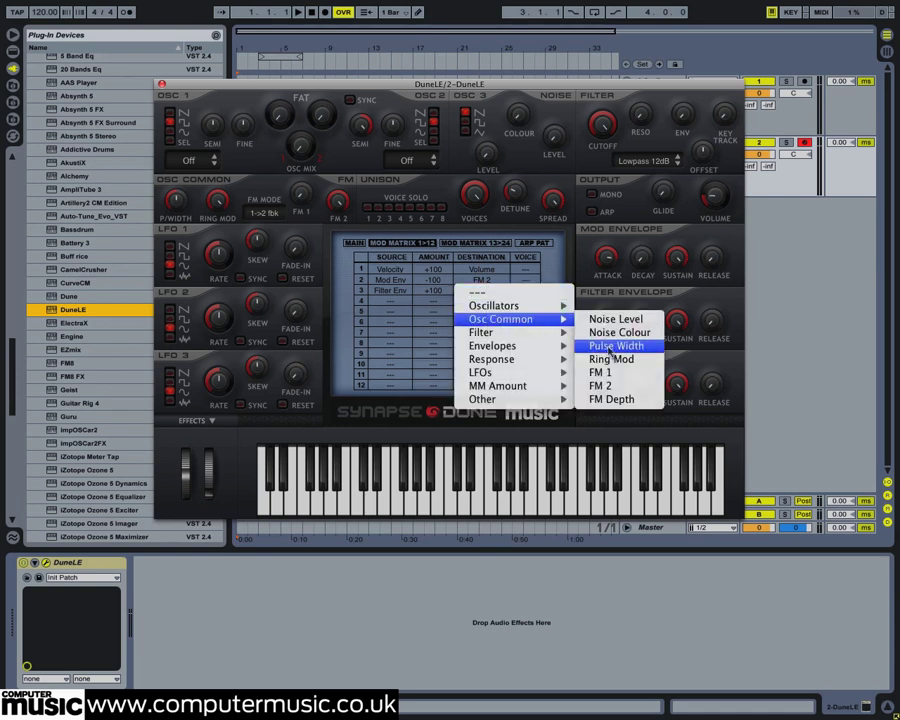
pyautogui.click(600, 372)
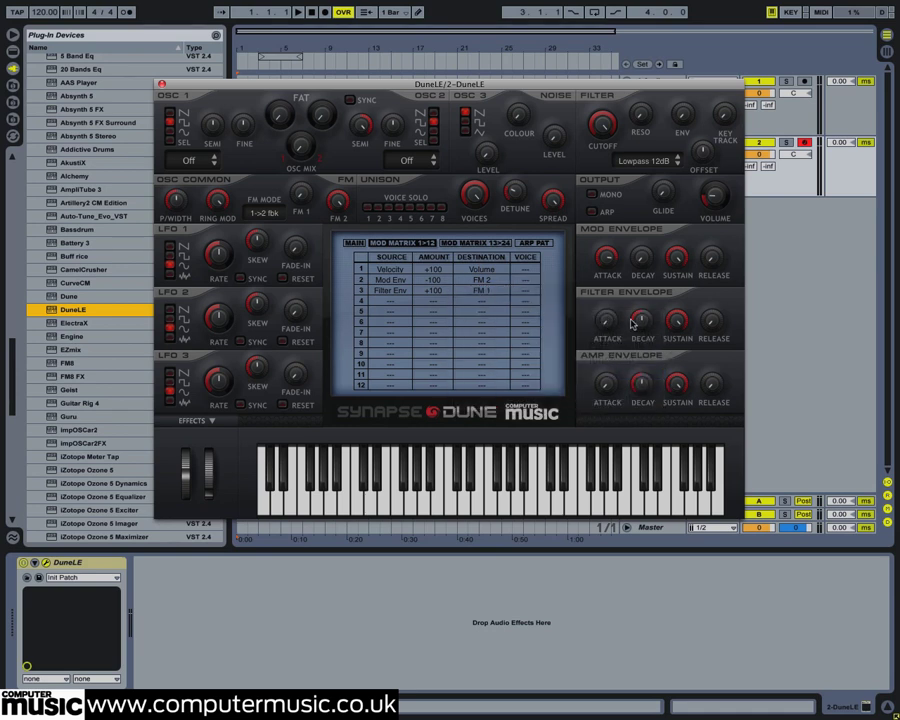
# Step: Lower the filter envelope's sustain and lengthen its decay and attack
pyautogui.moveTo(676, 321); pyautogui.dragTo(657, 477)
pyautogui.moveTo(641, 325); pyautogui.dragTo(641, 278)
pyautogui.moveTo(609, 325); pyautogui.dragTo(594, 195)
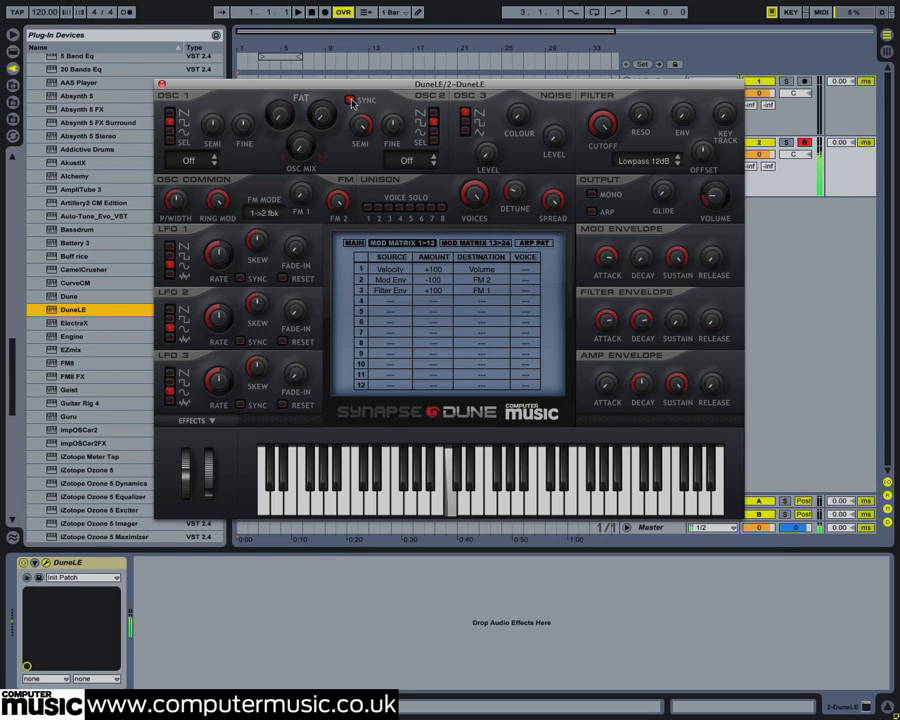
# Step: In modulation matrix slot 4, route Voice # to Osc 2 Semi with an amount of -24
pyautogui.click(392, 312)
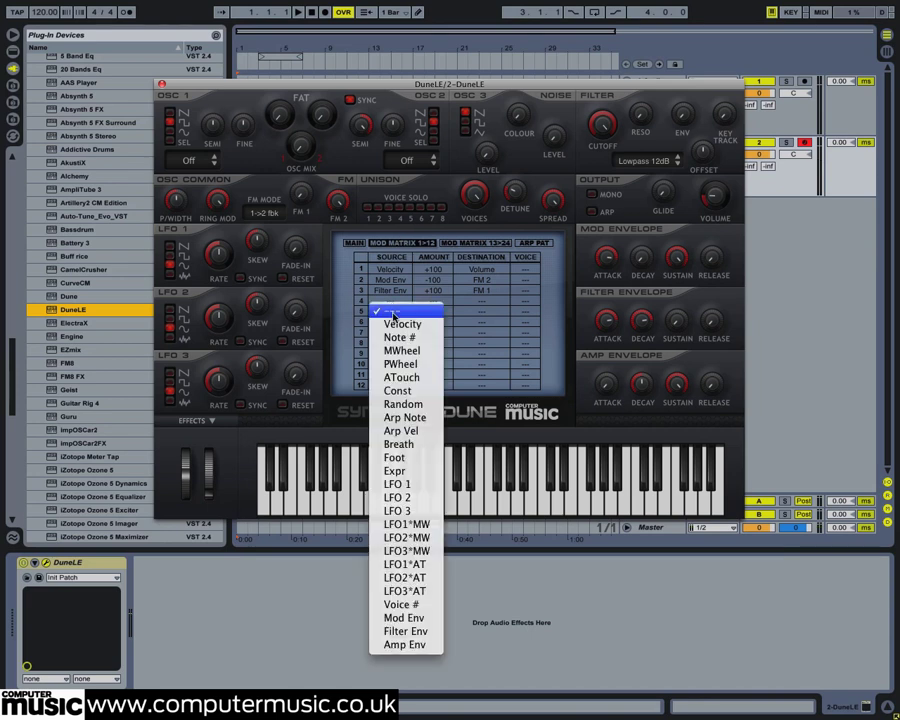
pyautogui.click(400, 605)
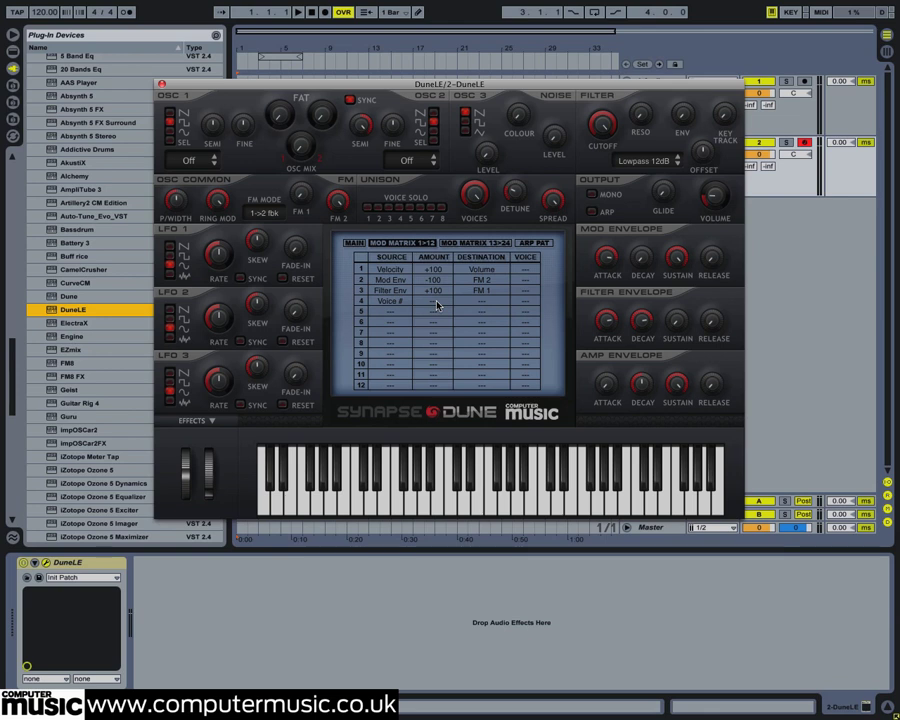
pyautogui.moveTo(437, 305); pyautogui.dragTo(435, 320)
pyautogui.click(482, 301)
pyautogui.moveTo(481, 317)
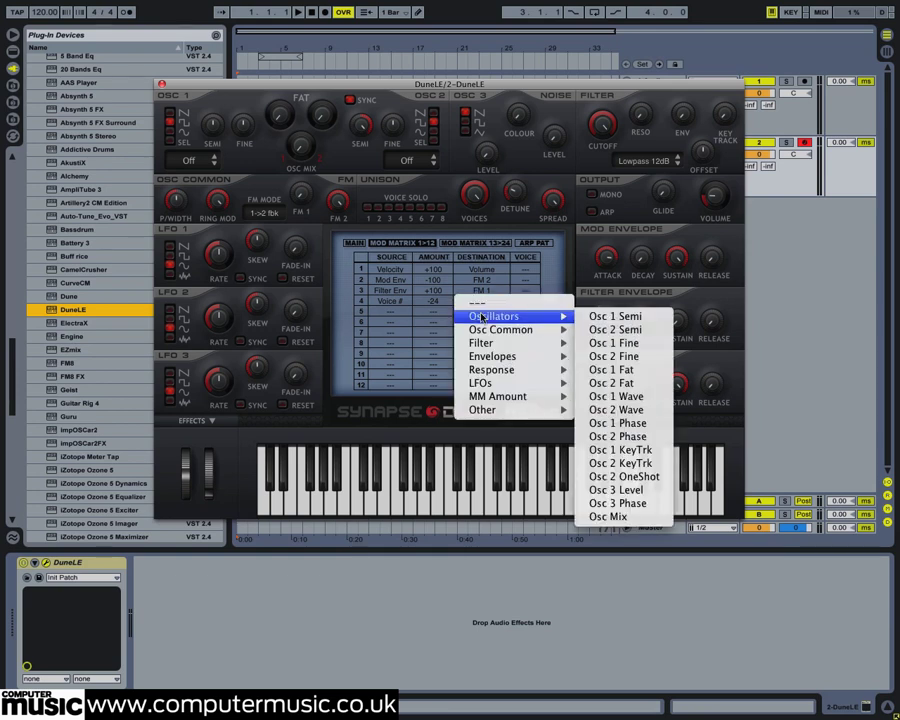
pyautogui.click(611, 329)
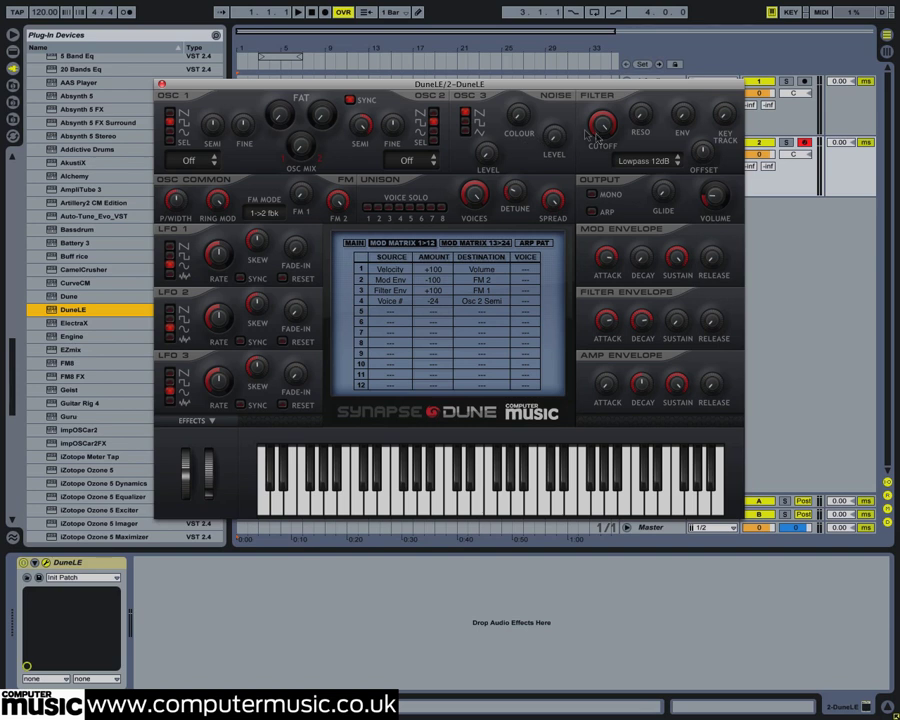
# Step: Raise the filter resonance
pyautogui.moveTo(641, 110); pyautogui.dragTo(647, 20)
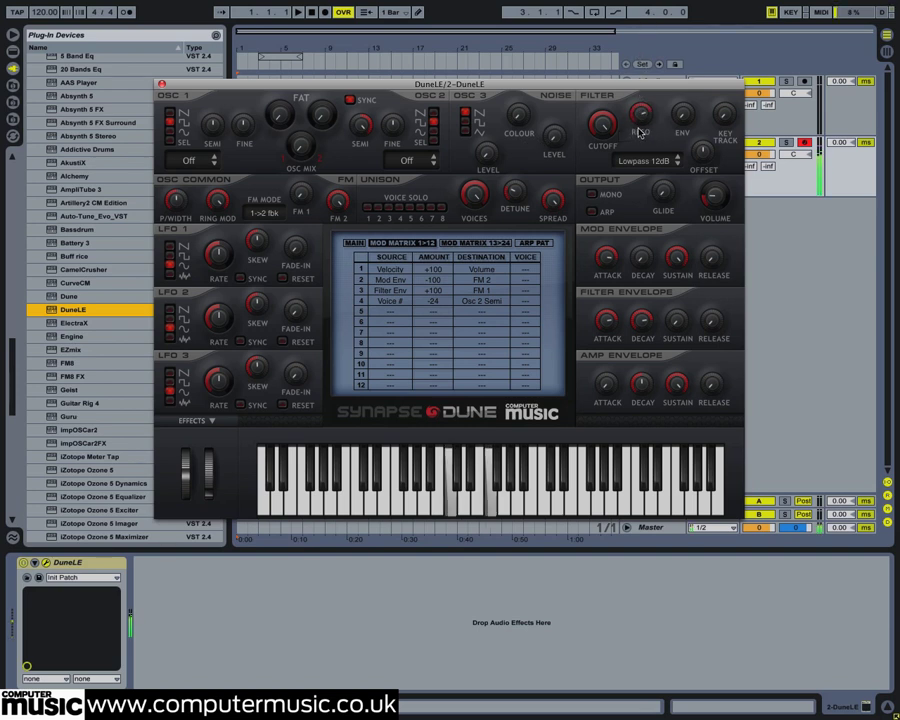